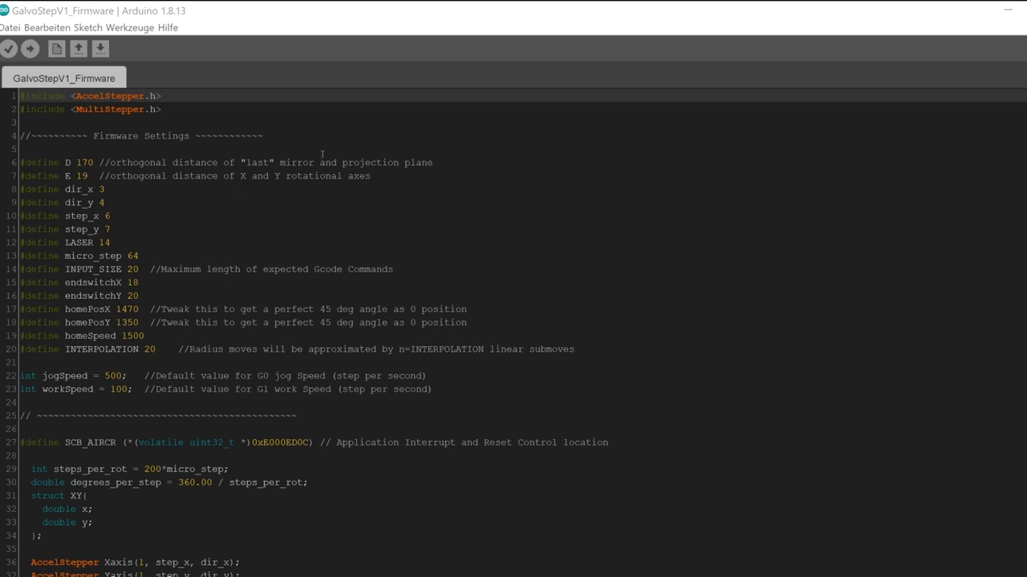
Scroll down and back up through the GalvoStepV1_Firmware sketch to review its settings and code.
scroll(198, 195, "down", 18)
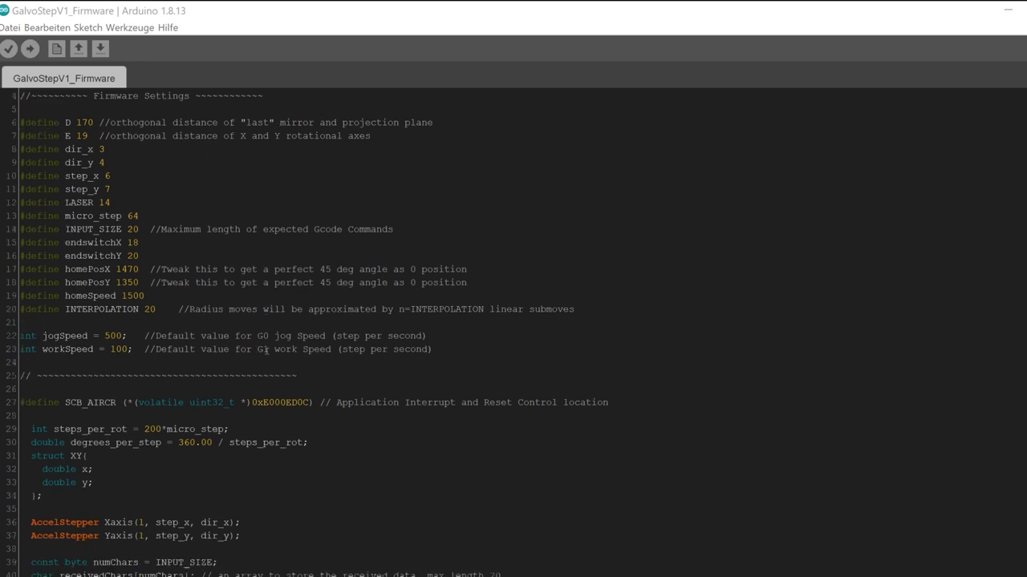
scroll(266, 351, "down", 20)
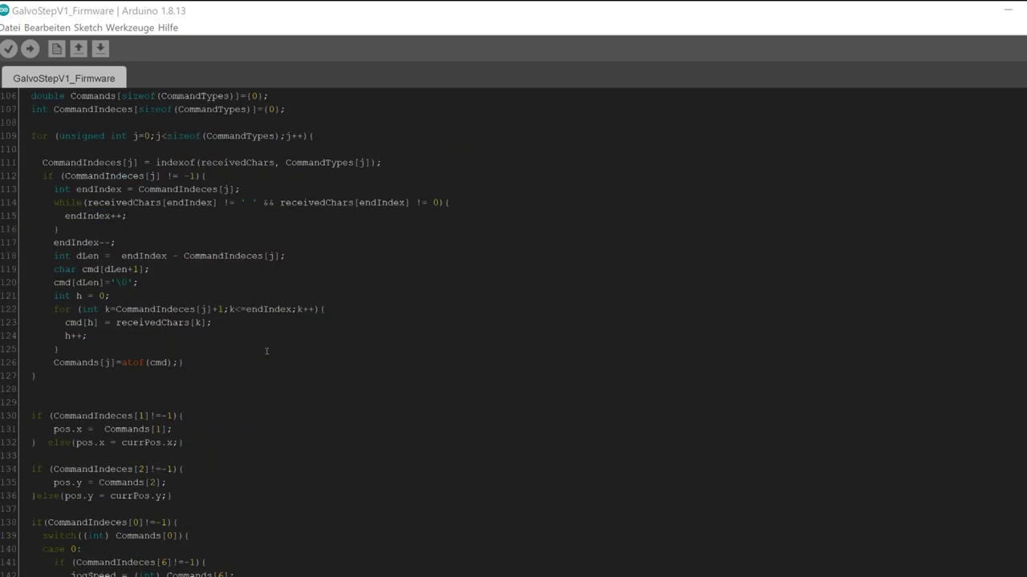
scroll(266, 350, "down", 20)
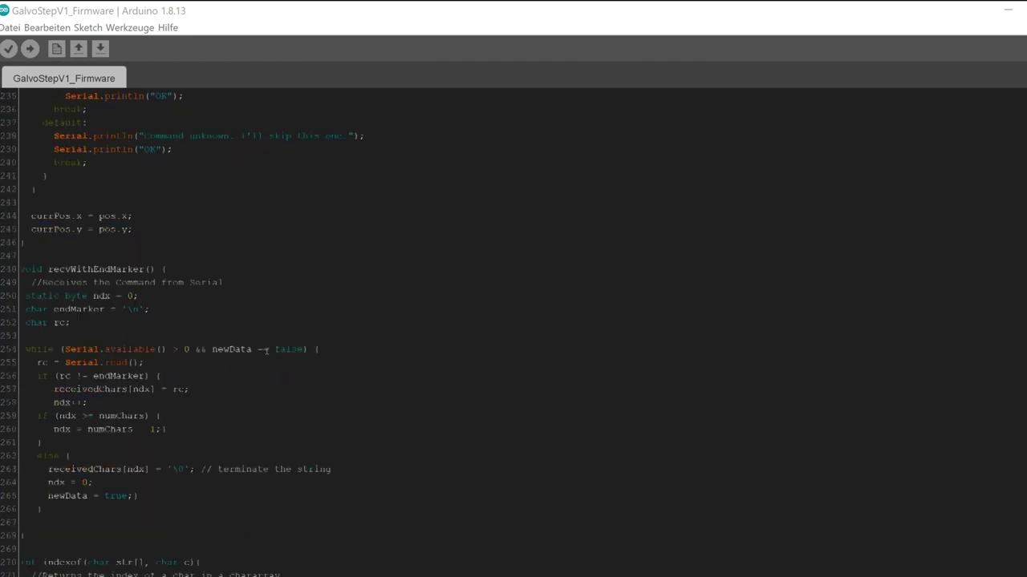
scroll(267, 351, "down", 16)
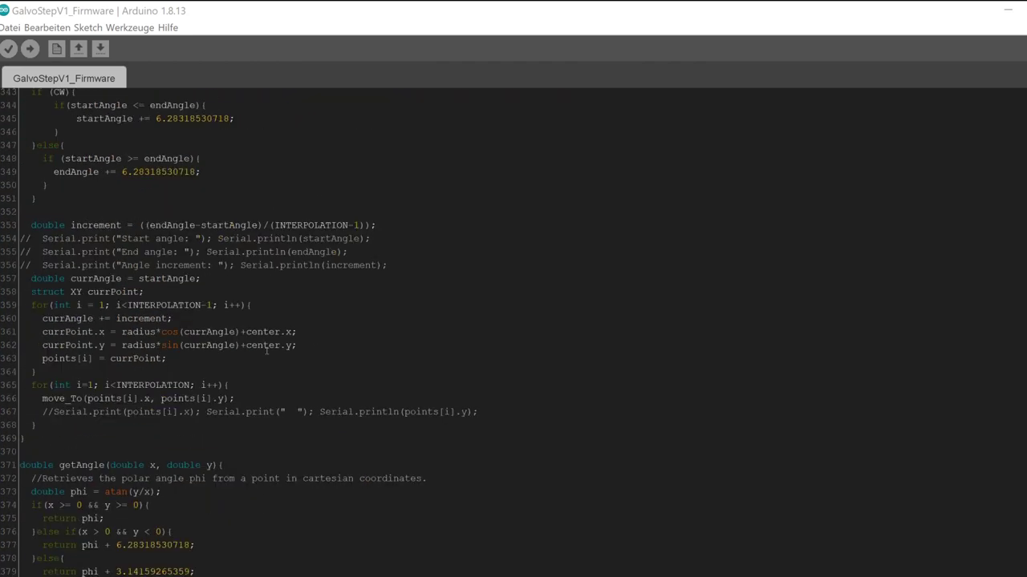
scroll(266, 351, "up", 20)
scroll(266, 350, "up", 20)
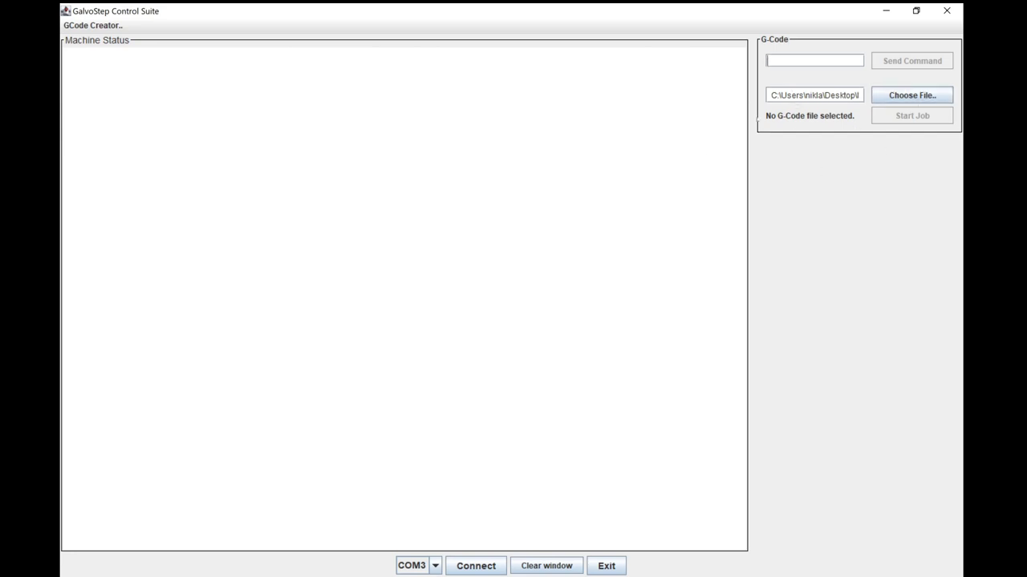
Launch the GCode Creator and browse for an image in the GitHub > GalvoStep folder.
left_click(99, 25)
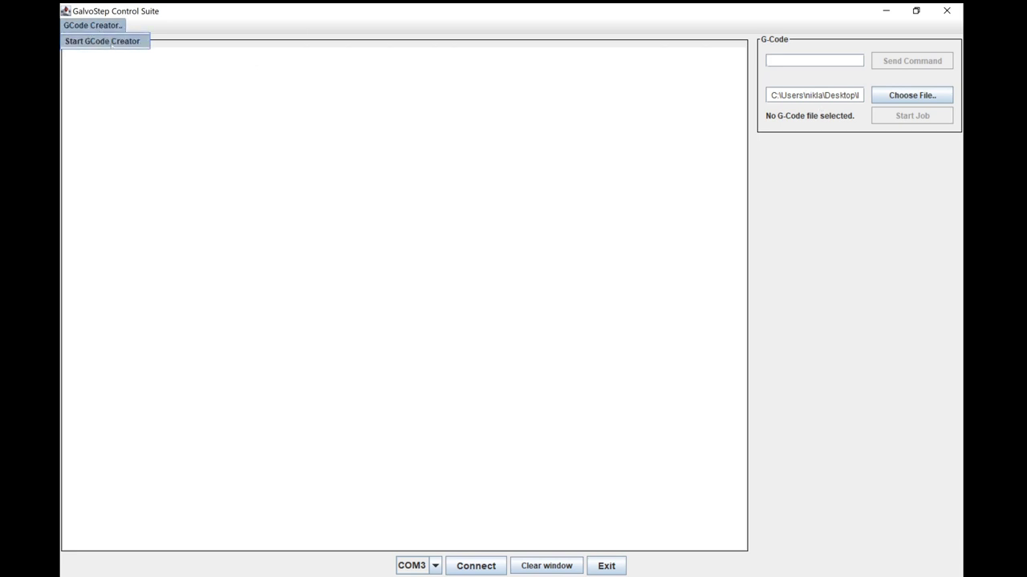
left_click(127, 41)
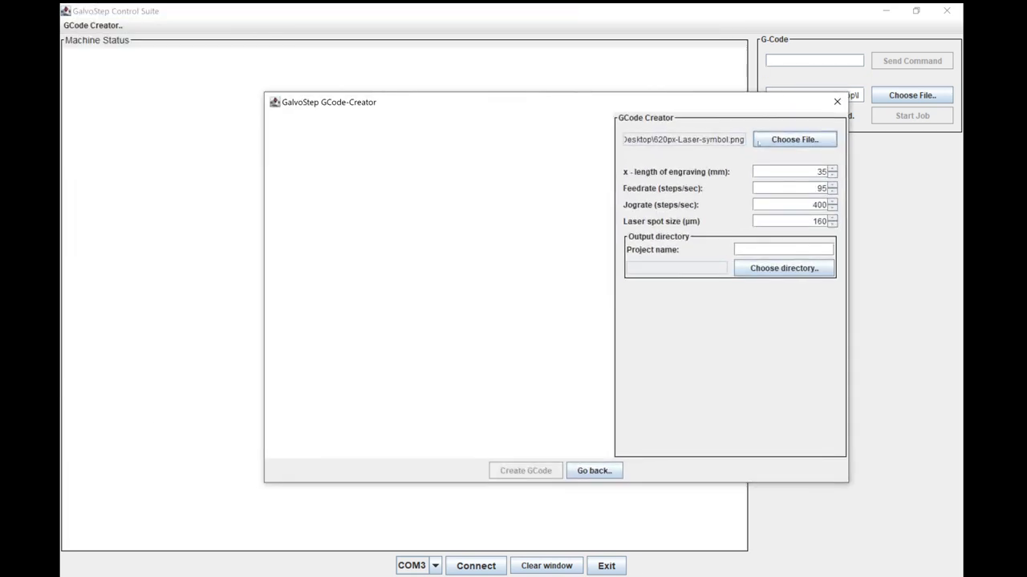
left_click(794, 140)
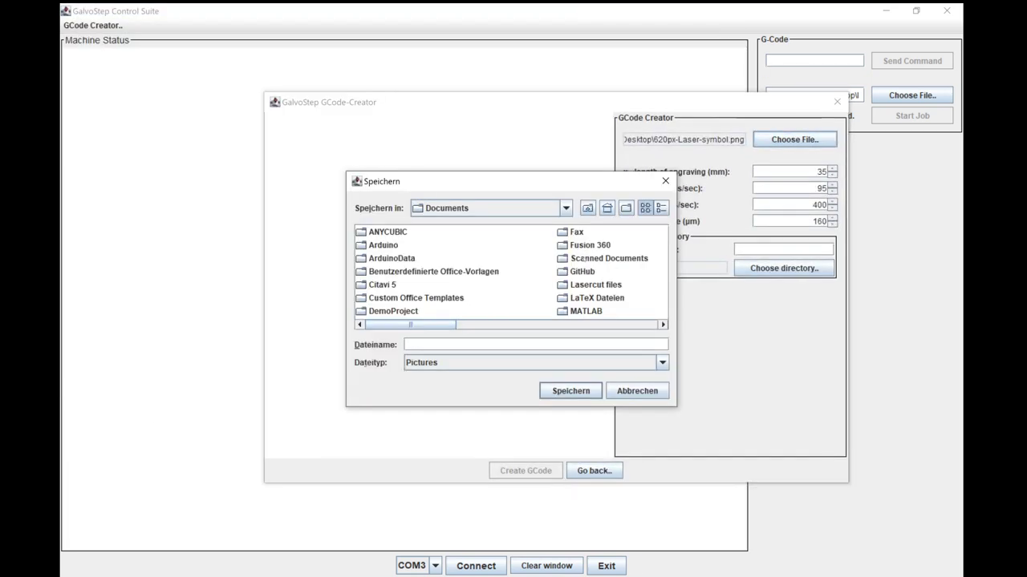
double_click(576, 272)
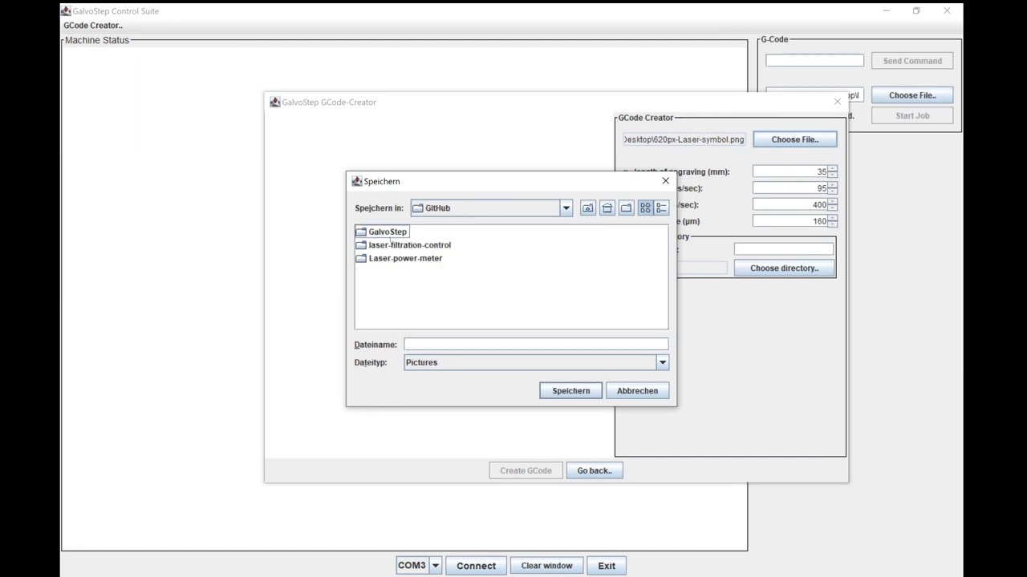
double_click(388, 232)
Load lasersign.jpg from the Codes folder as the engraving image, then select the project name field.
left_click(387, 258)
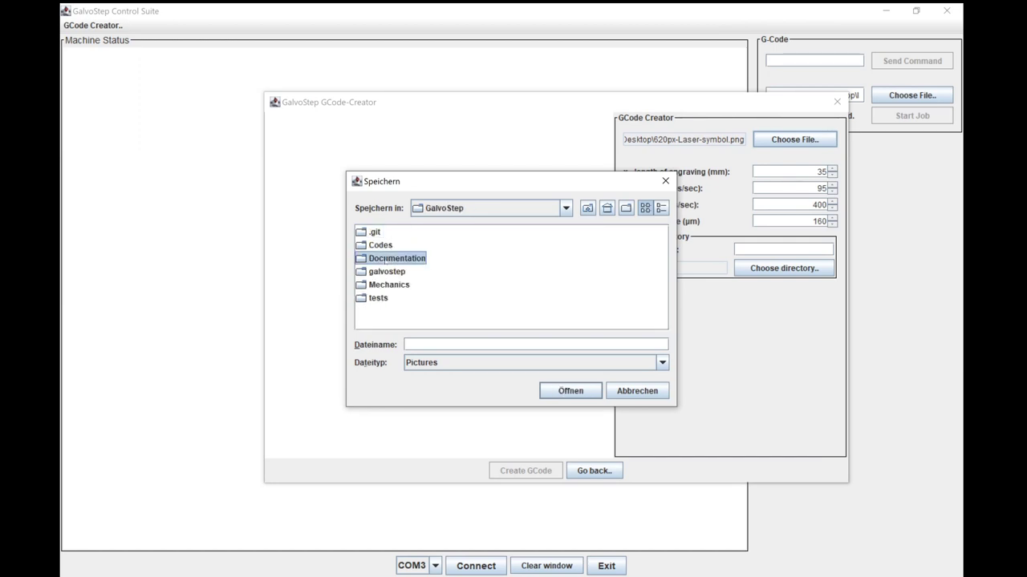
double_click(385, 258)
left_click(587, 207)
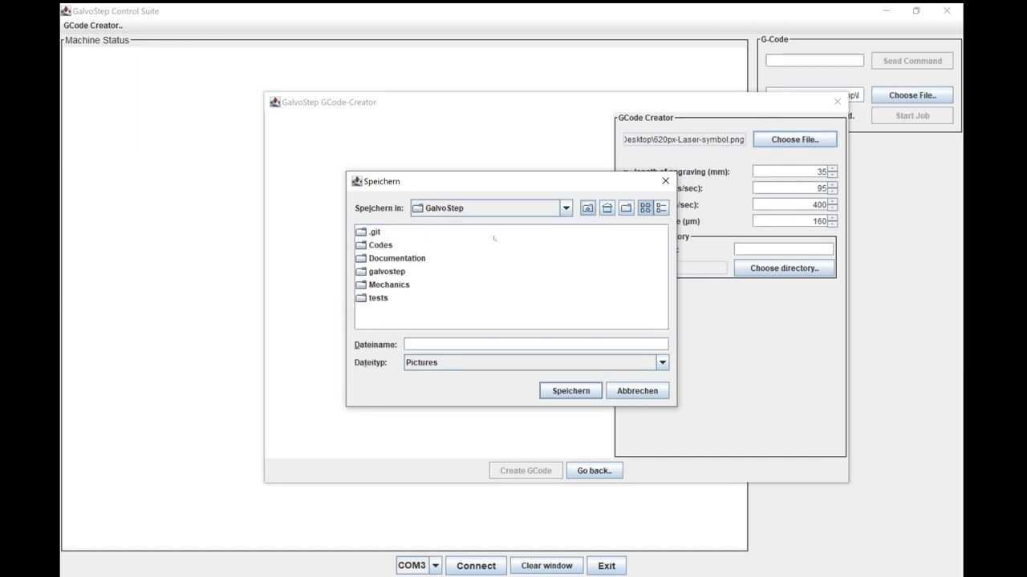
double_click(380, 245)
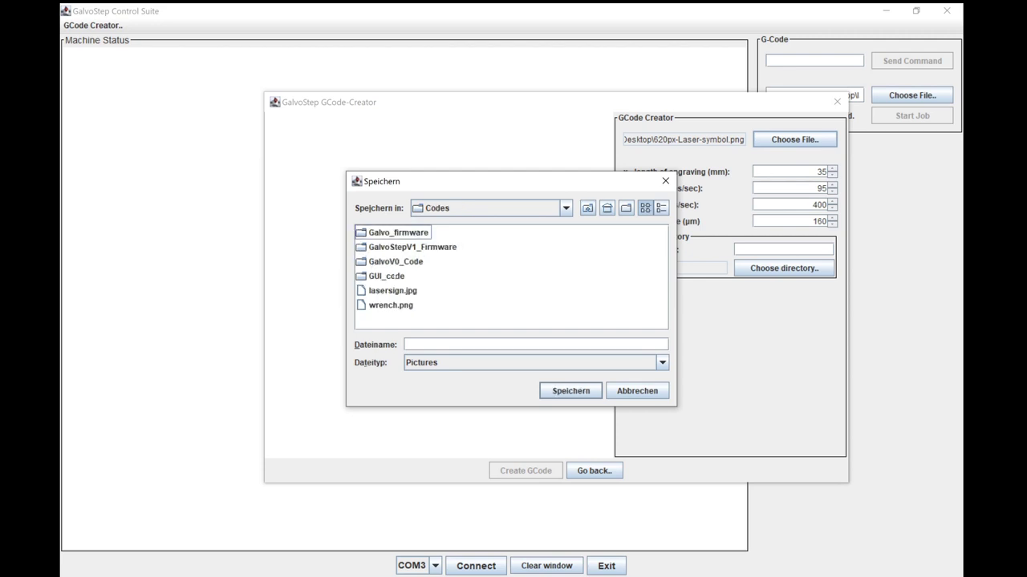
double_click(397, 291)
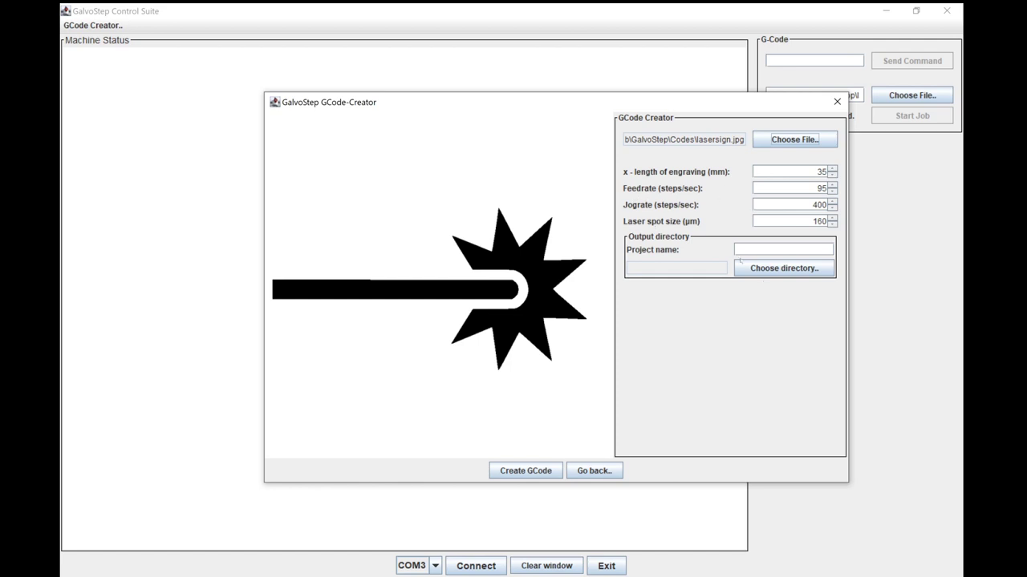
left_click(741, 249)
type("Example")
left_click(753, 273)
left_click(752, 273)
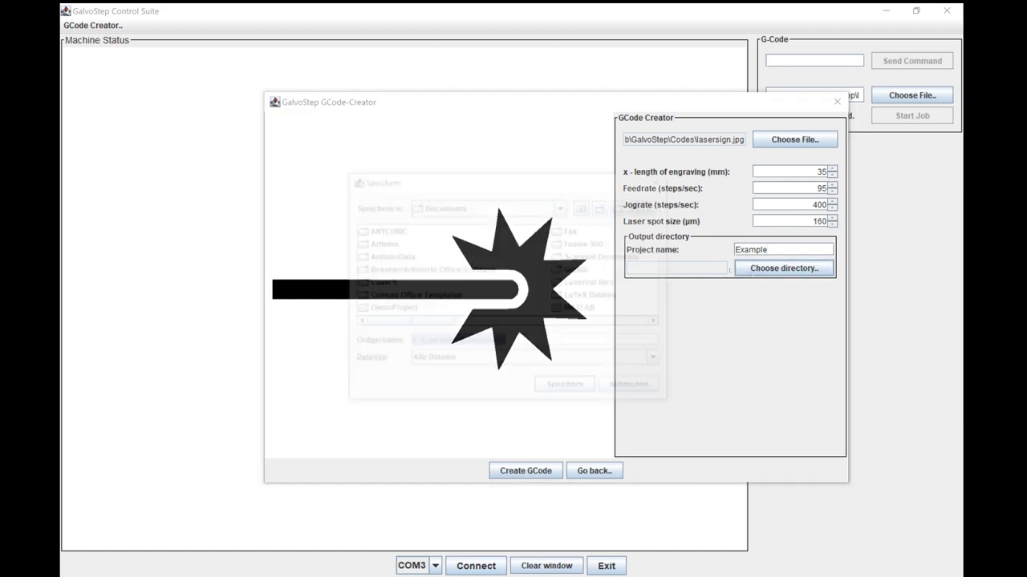
left_click(576, 271)
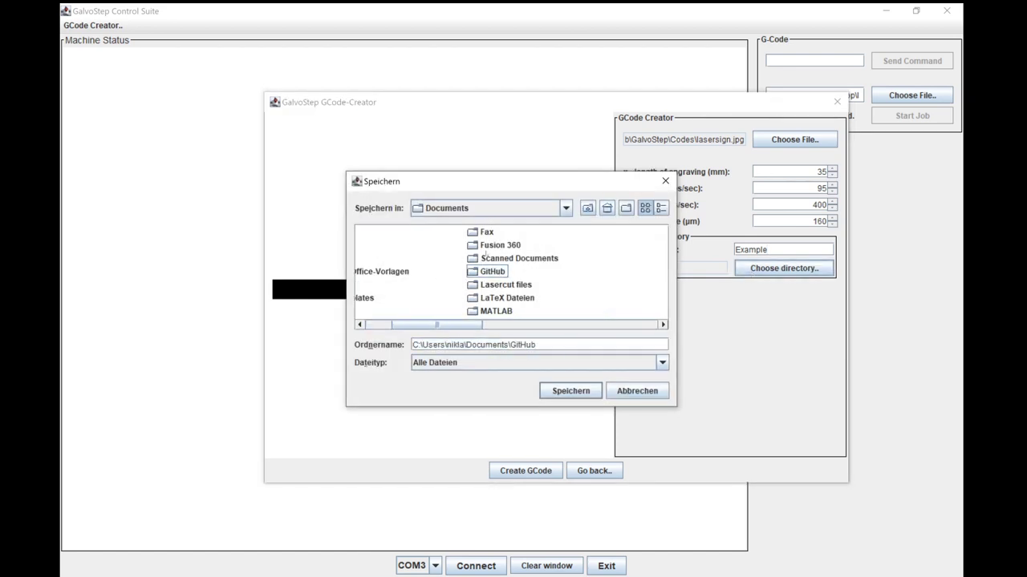
double_click(491, 271)
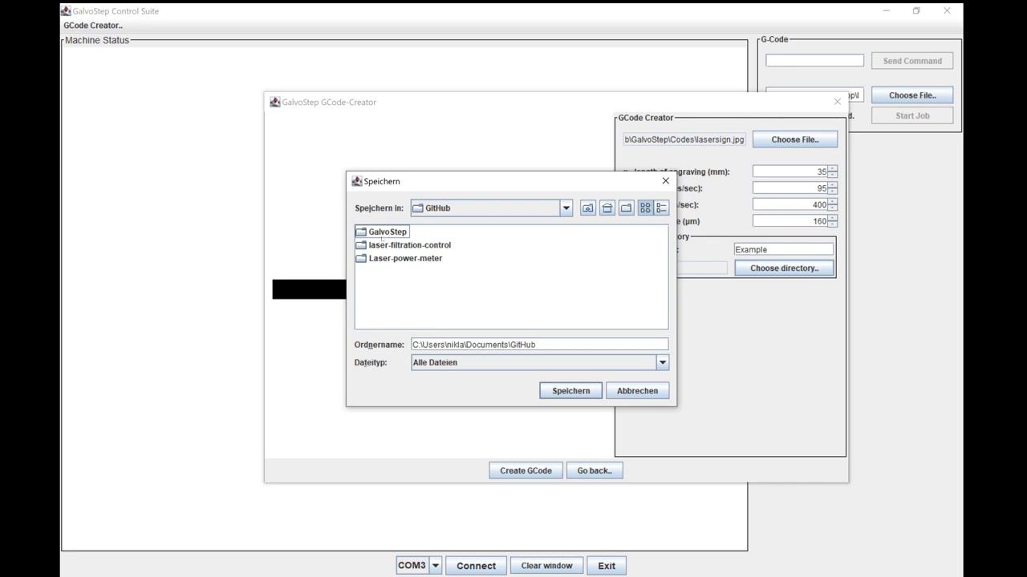
left_click(373, 231)
double_click(374, 232)
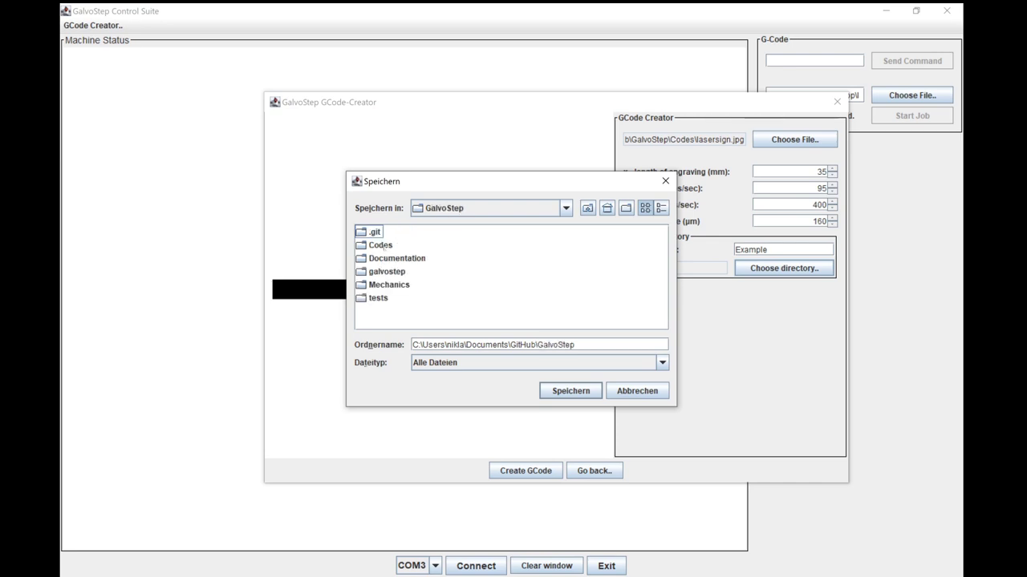
double_click(380, 245)
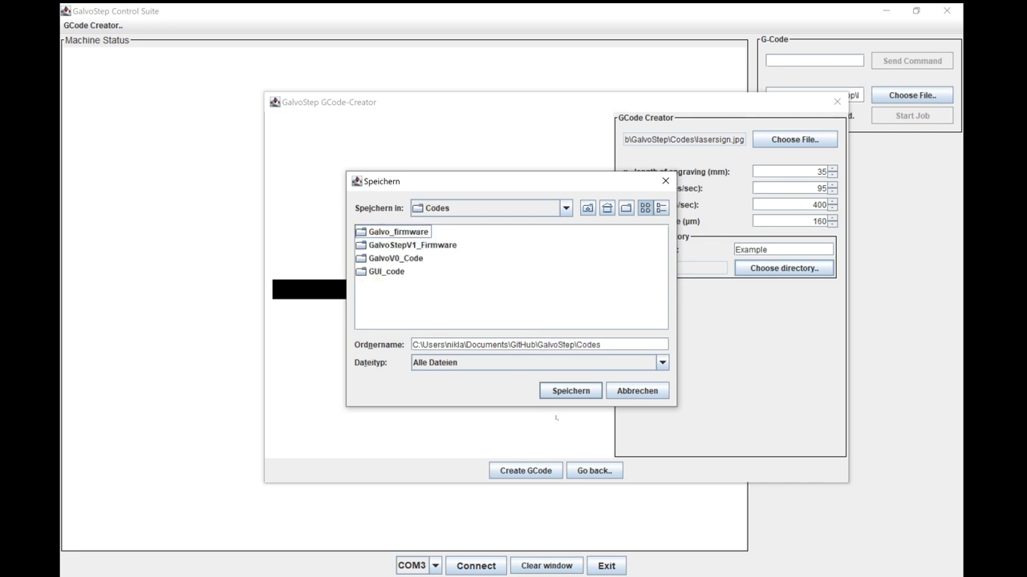
left_click(556, 391)
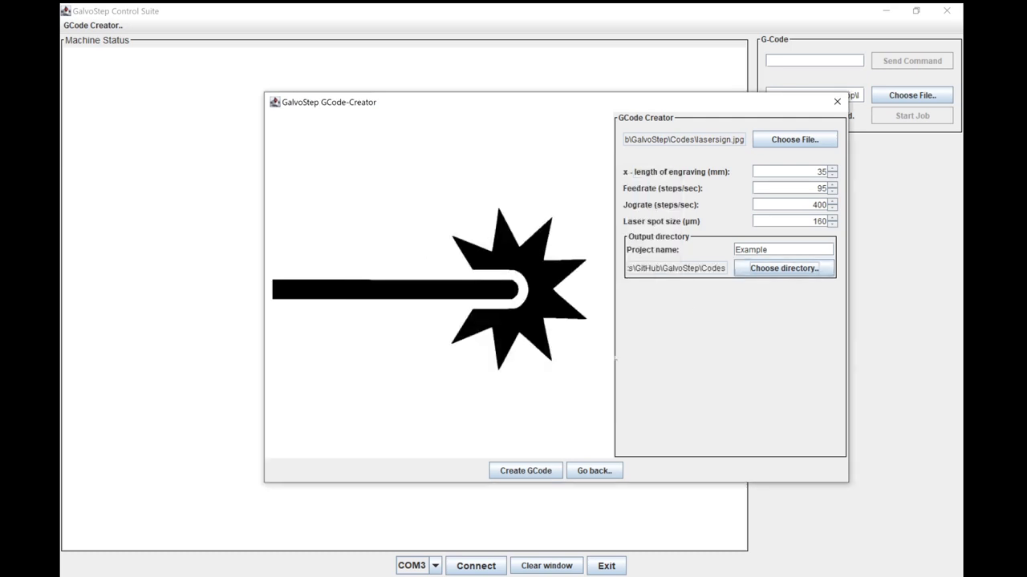
left_click(529, 471)
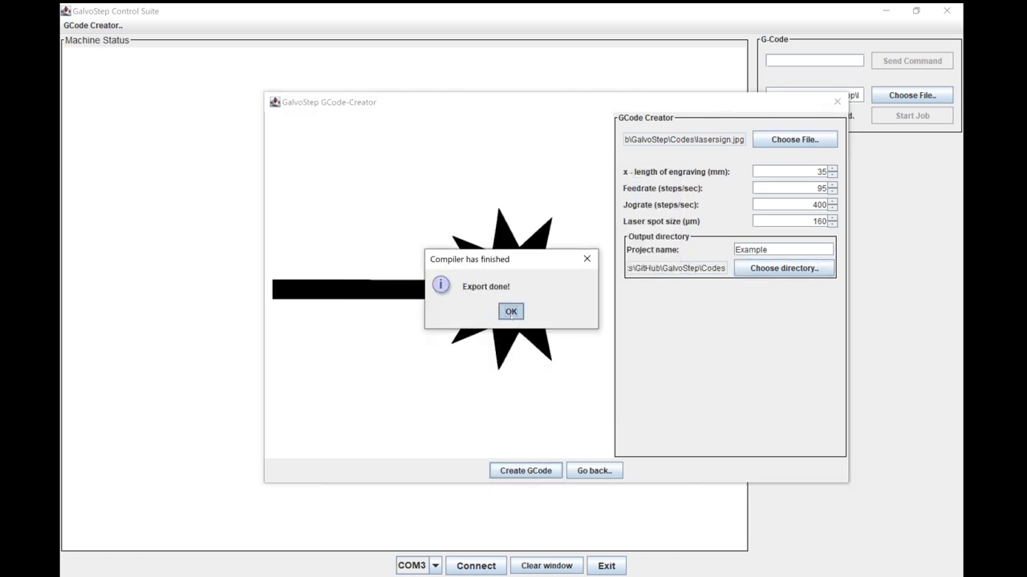
left_click(511, 312)
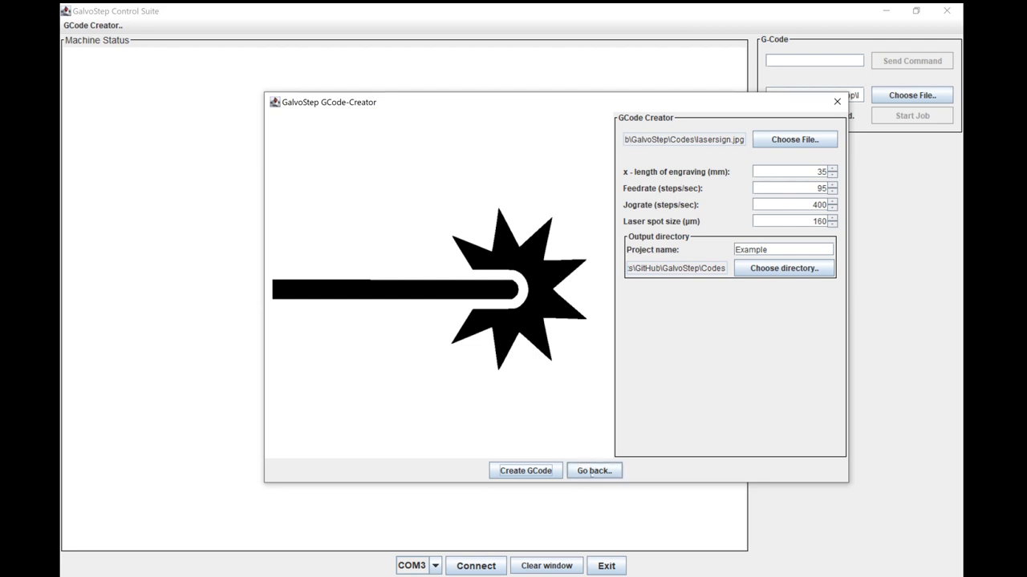
left_click(592, 473)
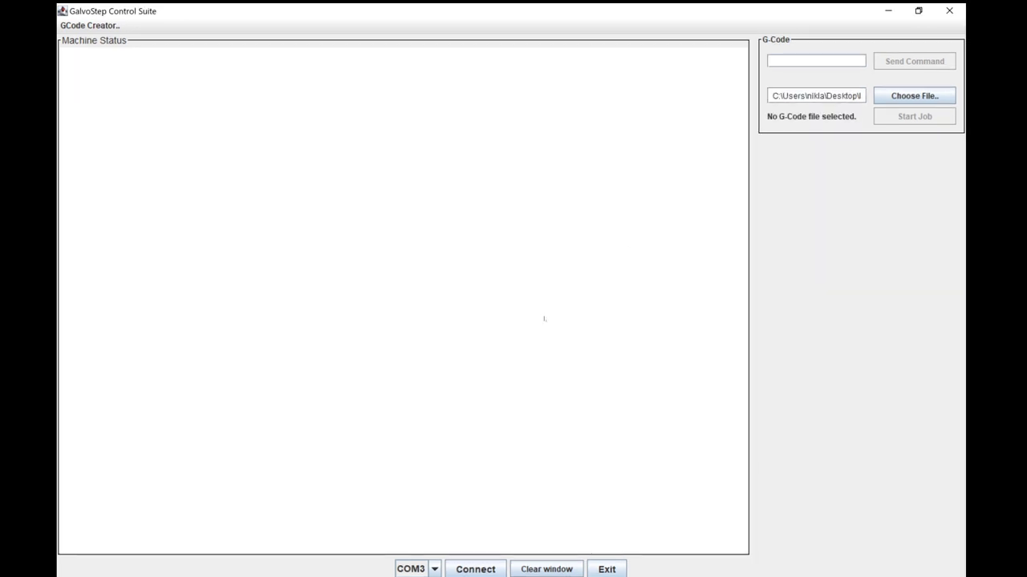
Load Example.txt from GitHub > GalvoStep > Codes as the G-code file and connect on COM3.
left_click(906, 98)
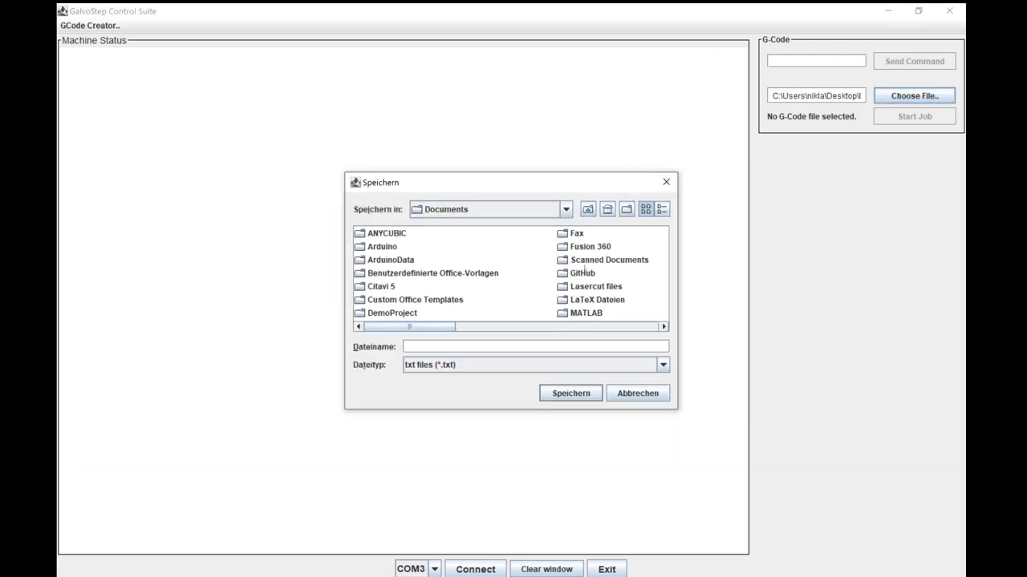
double_click(582, 273)
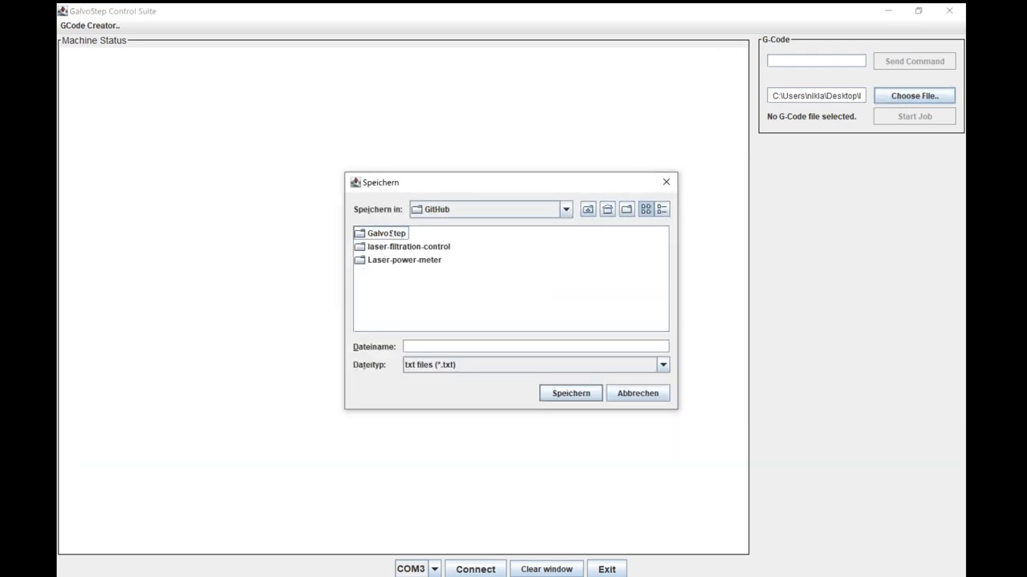
double_click(388, 234)
left_click(391, 259)
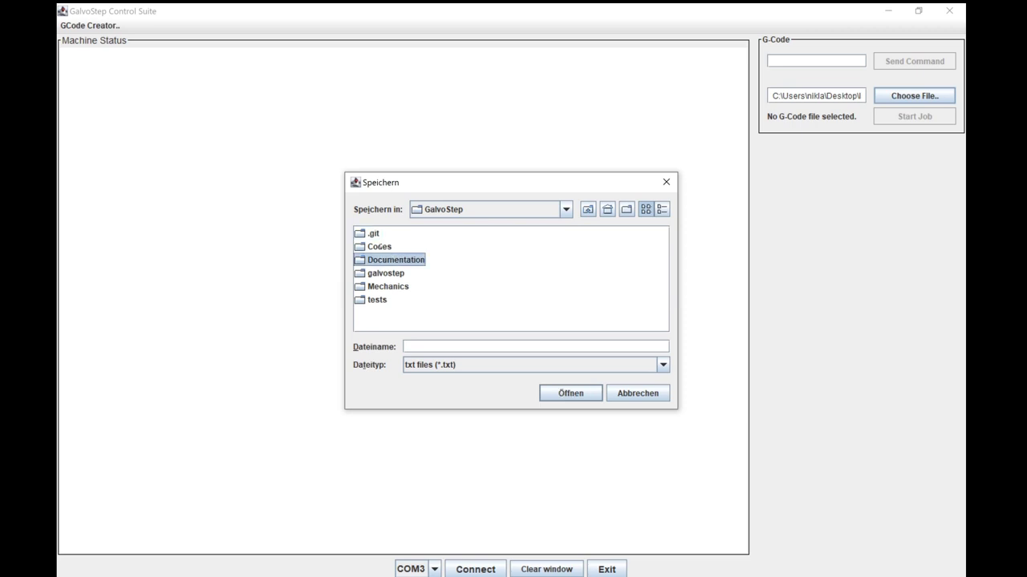
double_click(378, 246)
left_click(398, 293)
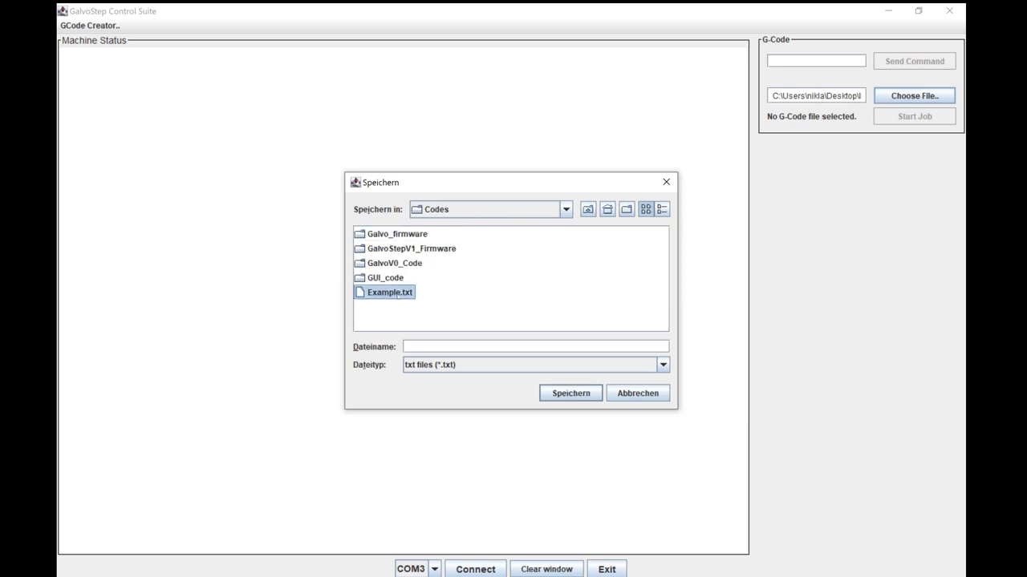
left_click(554, 392)
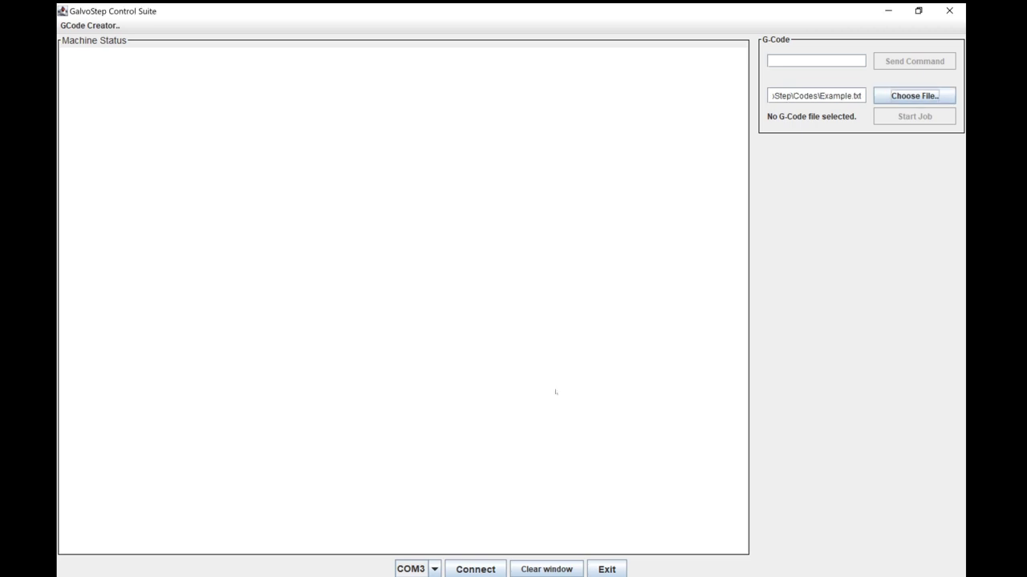
left_click(459, 566)
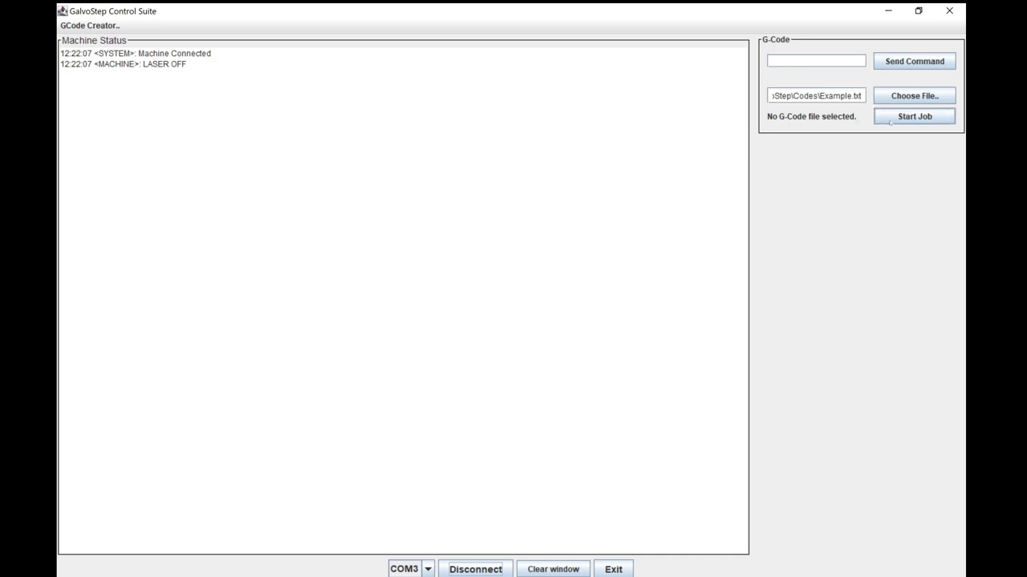
Start the engraving job, then view the Codes folder in the GalvoStep GitHub repository.
left_click(890, 118)
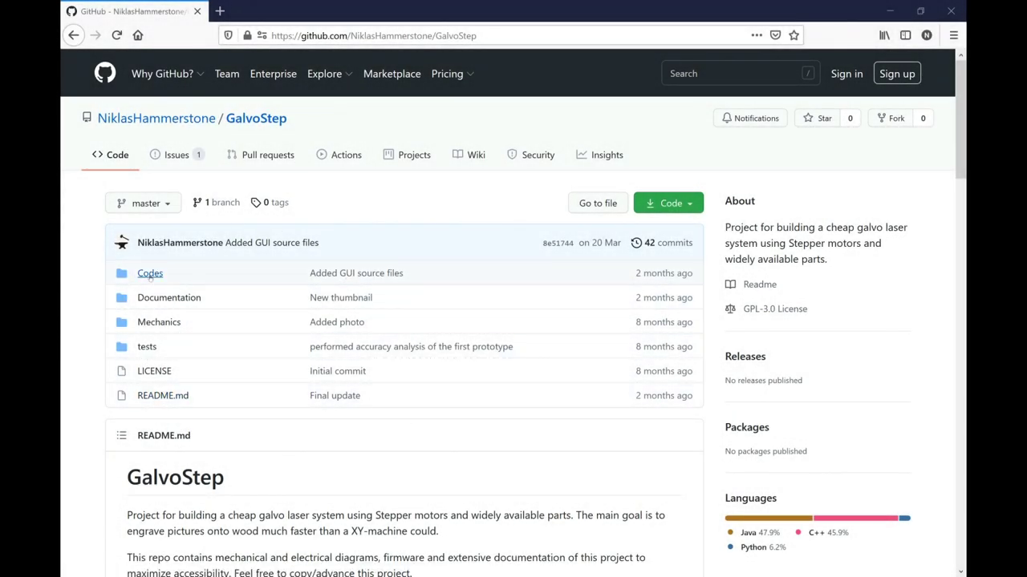
left_click(150, 274)
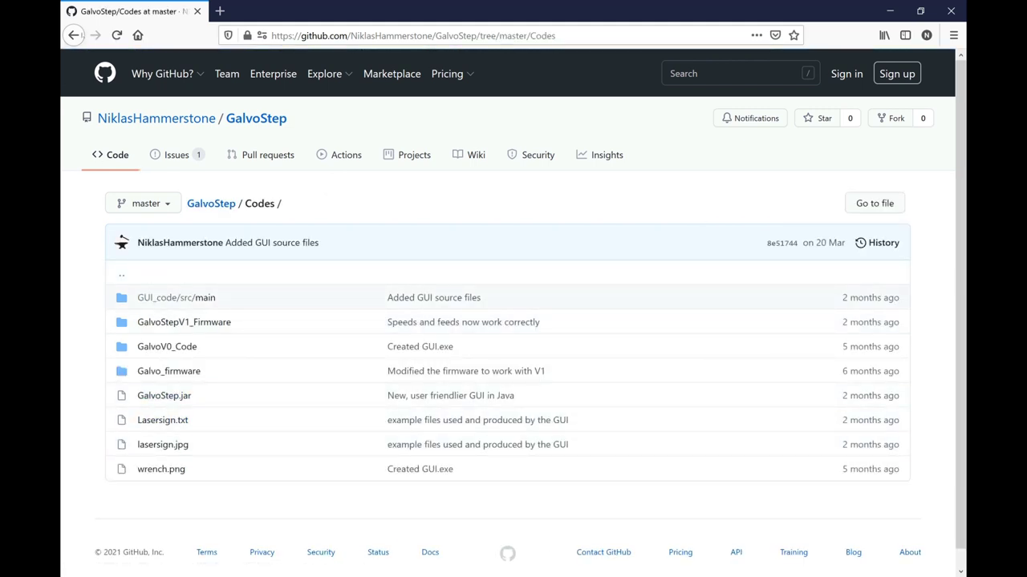
left_click(73, 36)
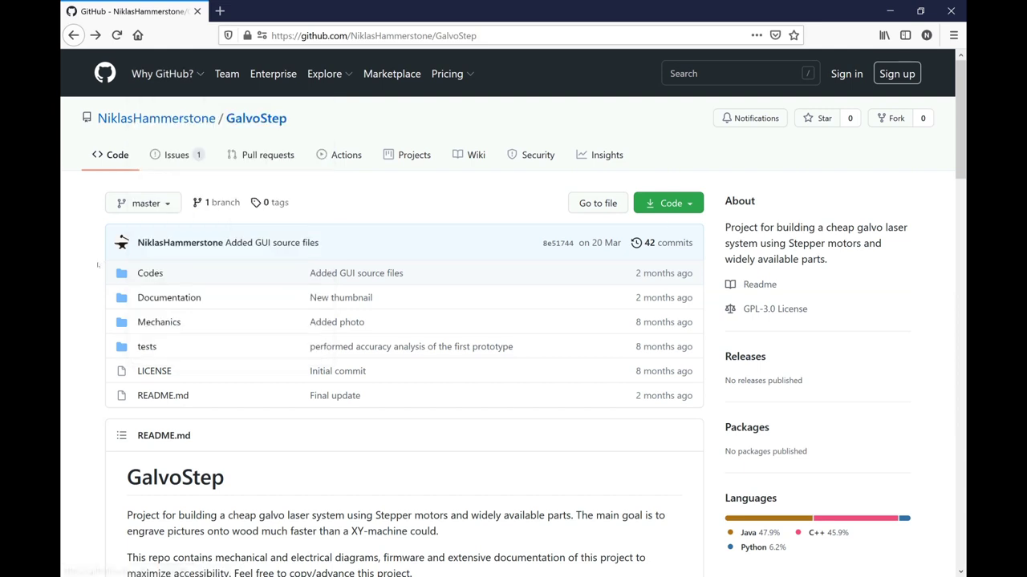
left_click(474, 161)
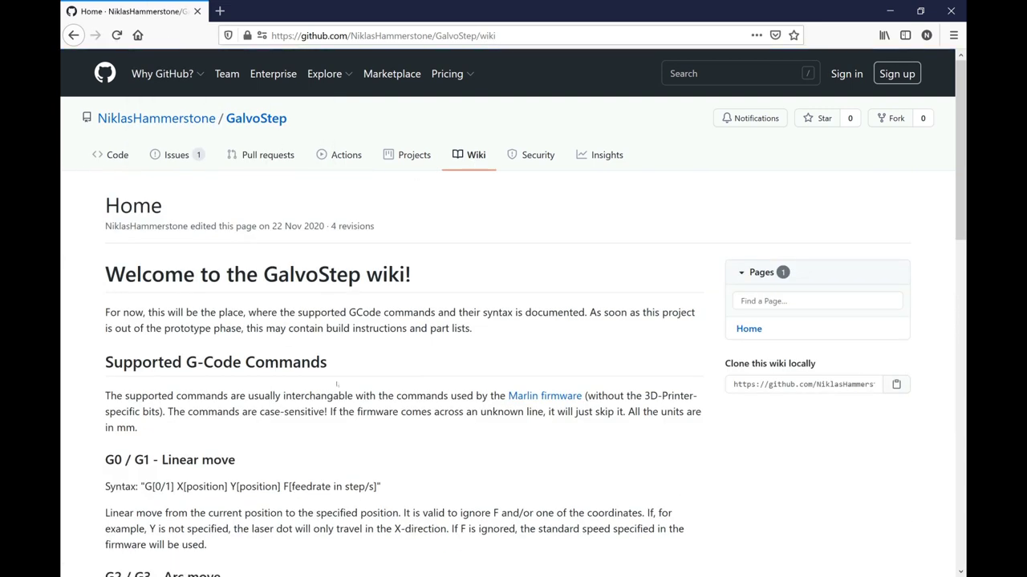
scroll(257, 428, "down", 5)
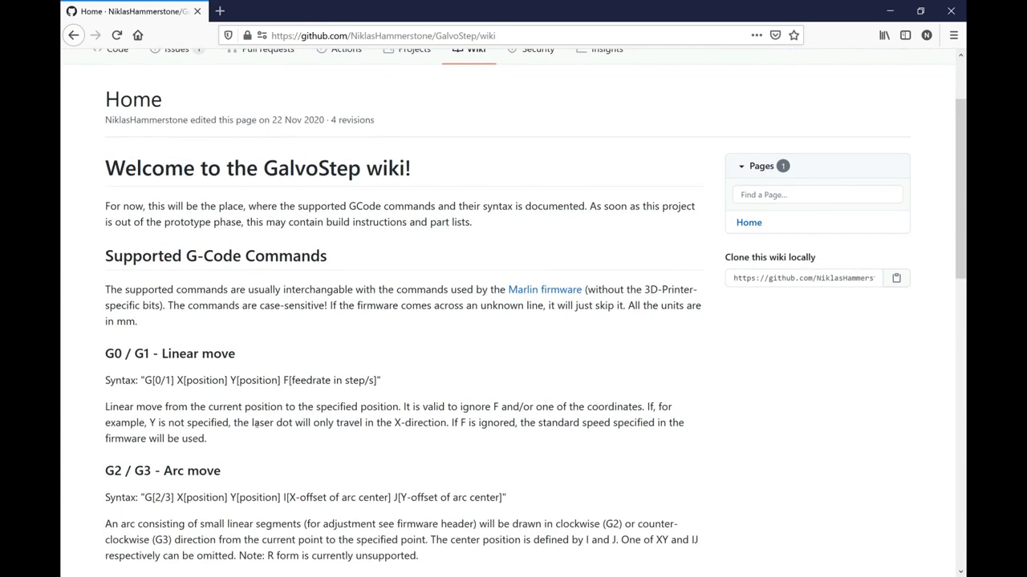
scroll(266, 335, "down", 5)
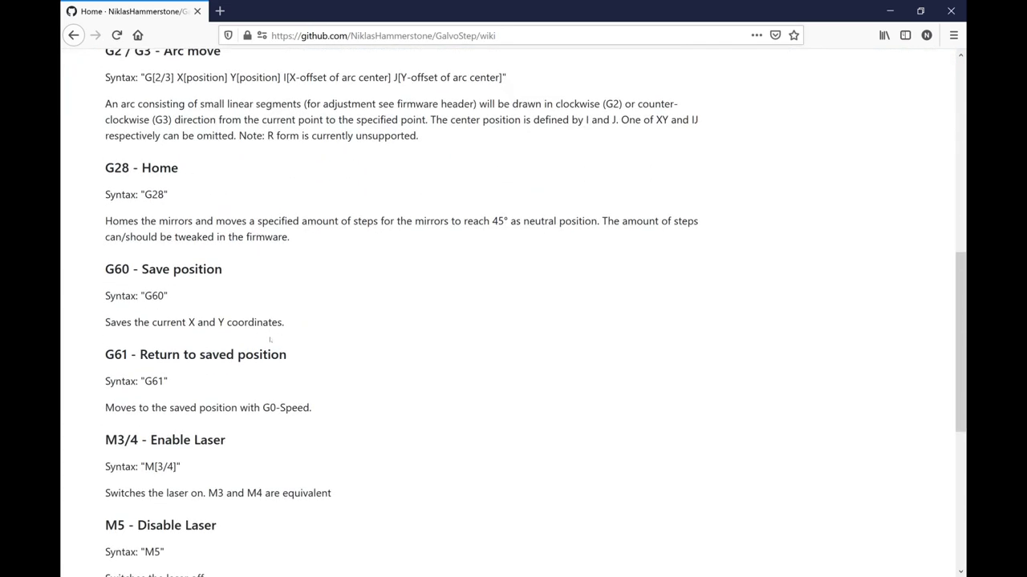
scroll(269, 337, "down", 5)
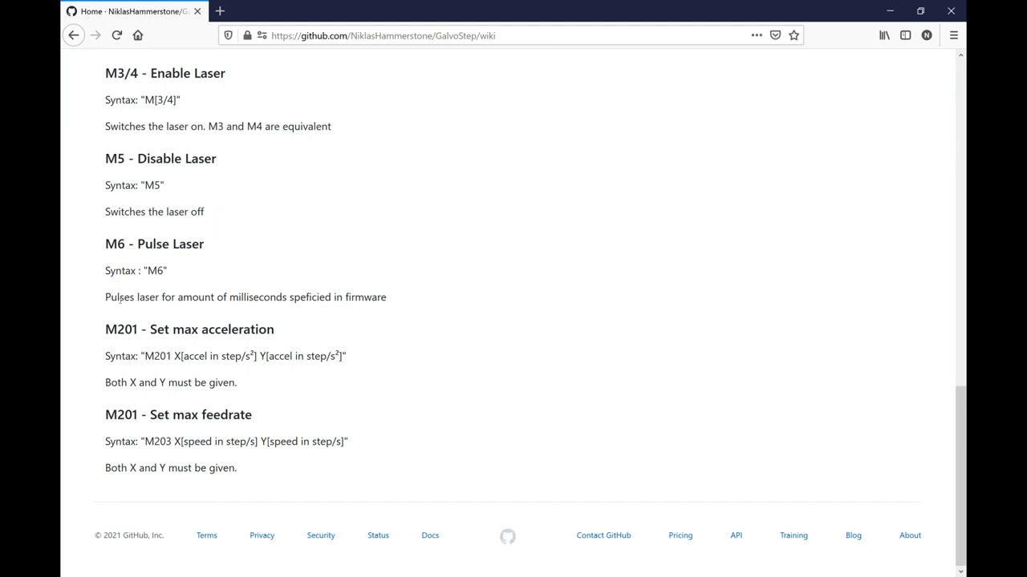
scroll(234, 216, "up", 5)
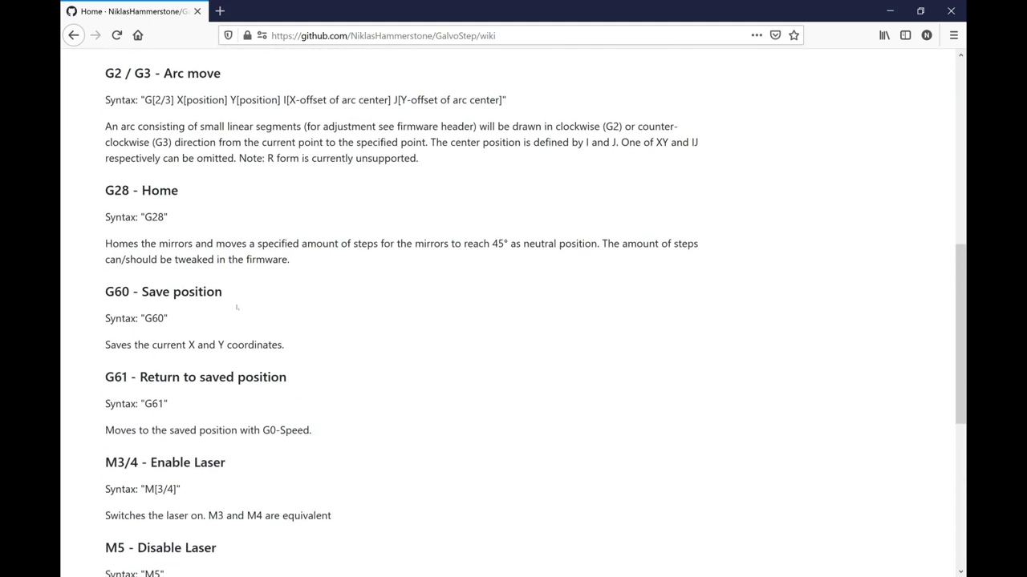
scroll(237, 305, "up", 5)
scroll(237, 309, "up", 3)
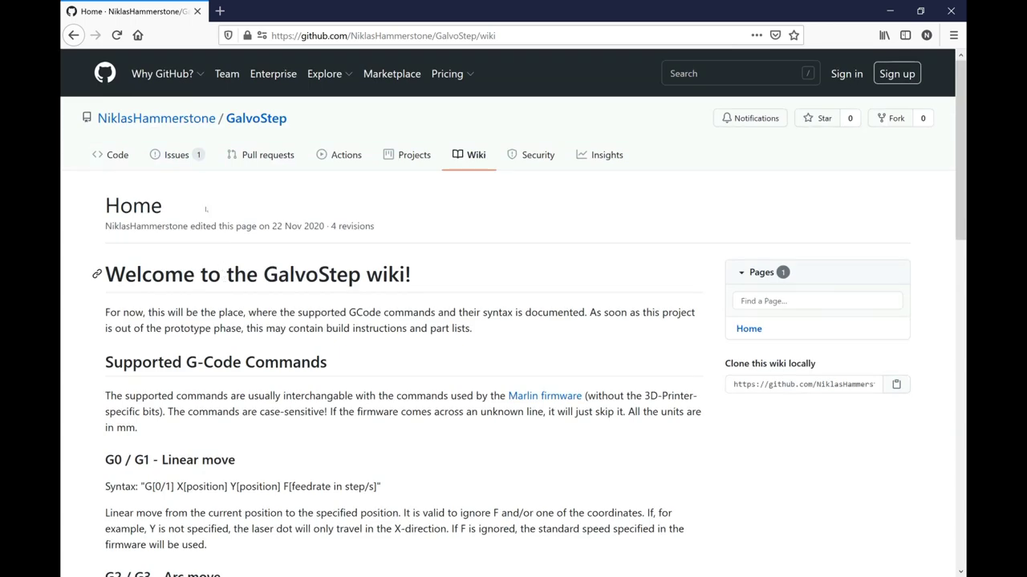
left_click(114, 155)
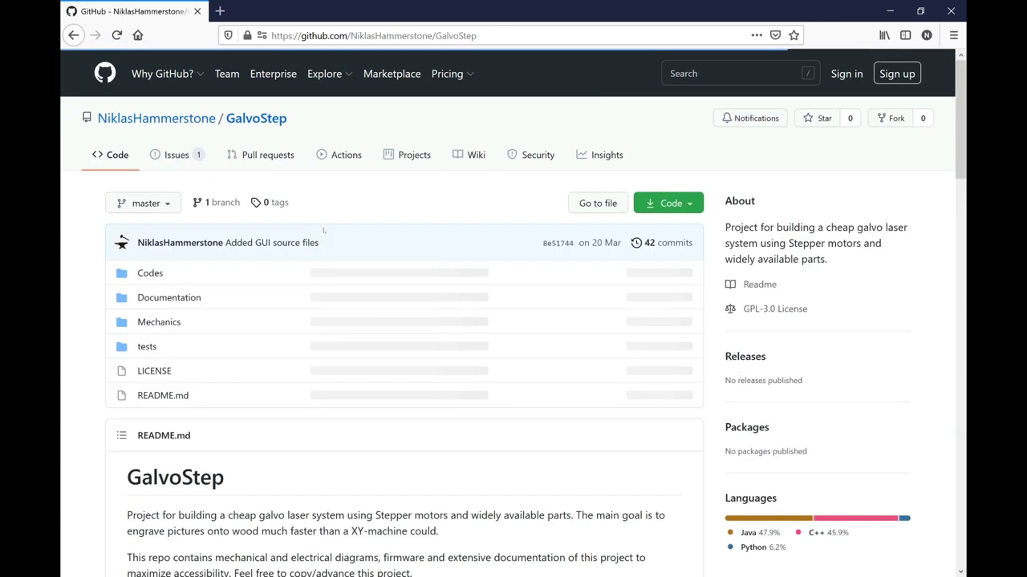
scroll(273, 353, "down", 3)
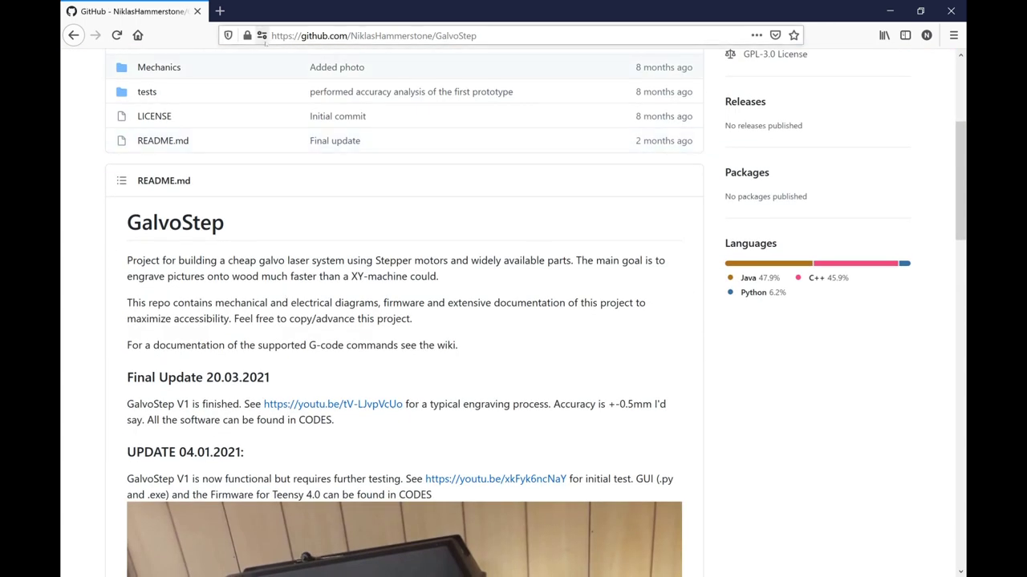
scroll(323, 396, "down", 5)
scroll(323, 395, "down", 10)
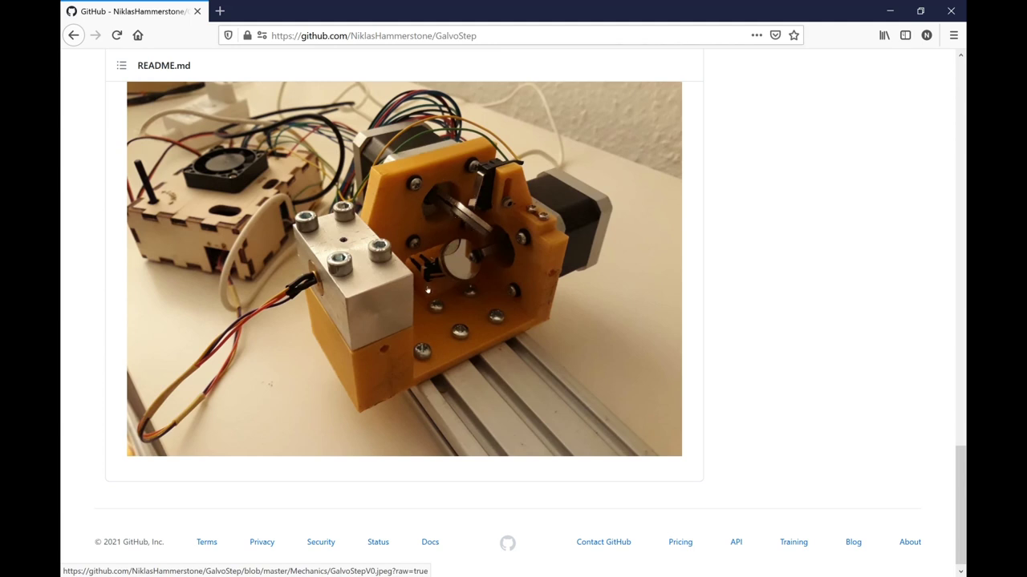
scroll(428, 291, "up", 2)
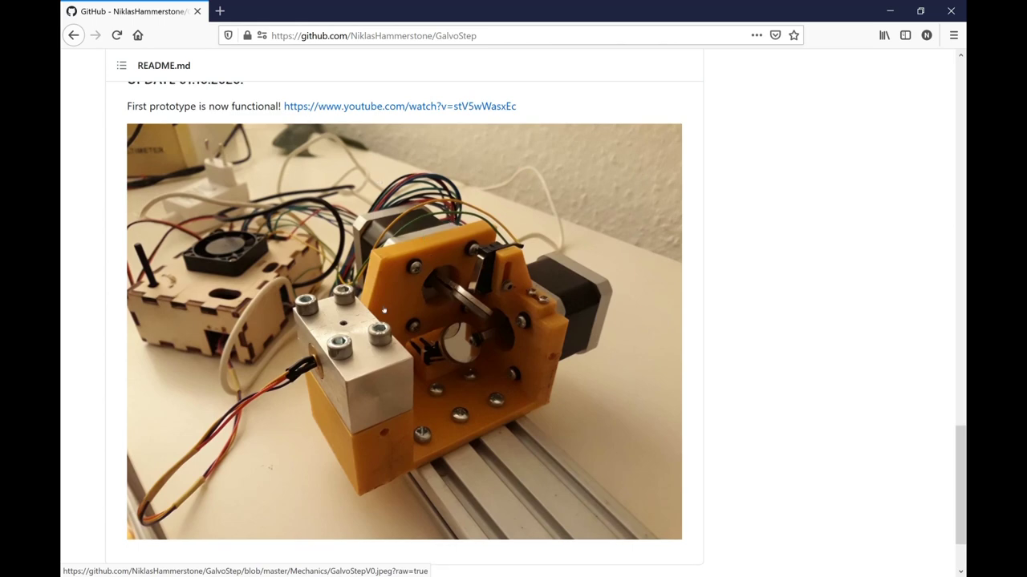
scroll(383, 309, "up", 15)
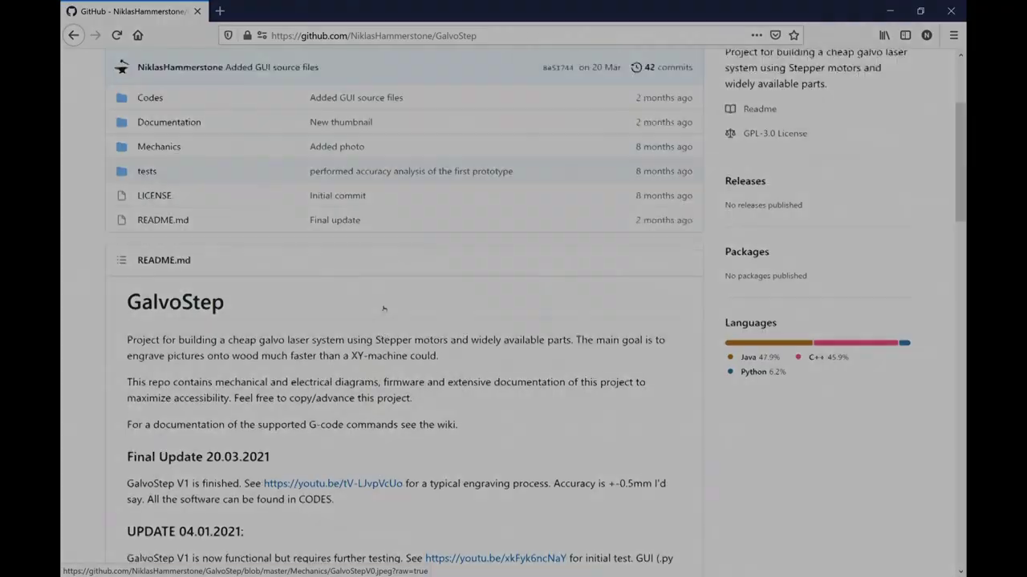